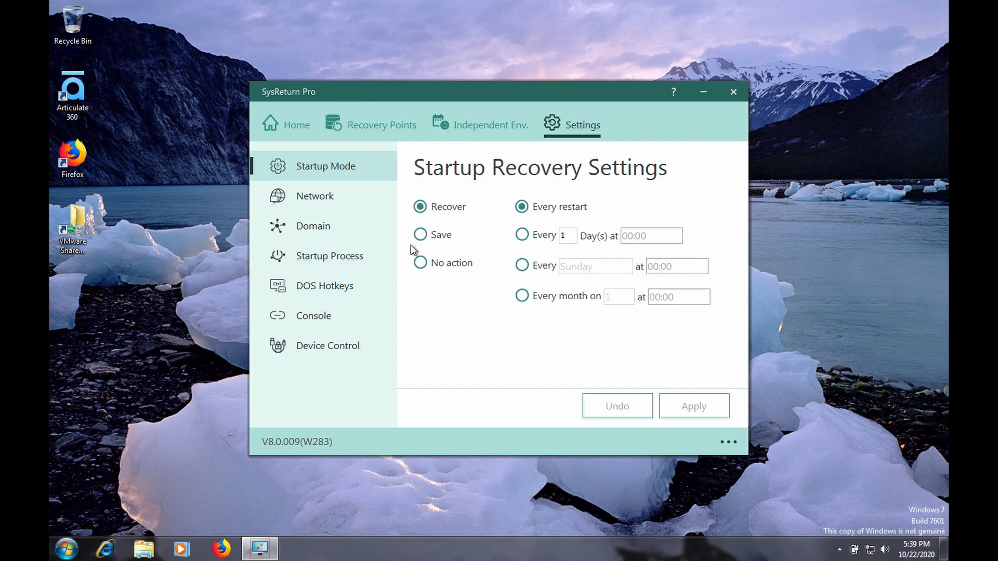
Set the startup recovery mode to Save, apply it, and close the SysReturn Pro window
{"action": "left_click", "coordinate": [421, 236]}
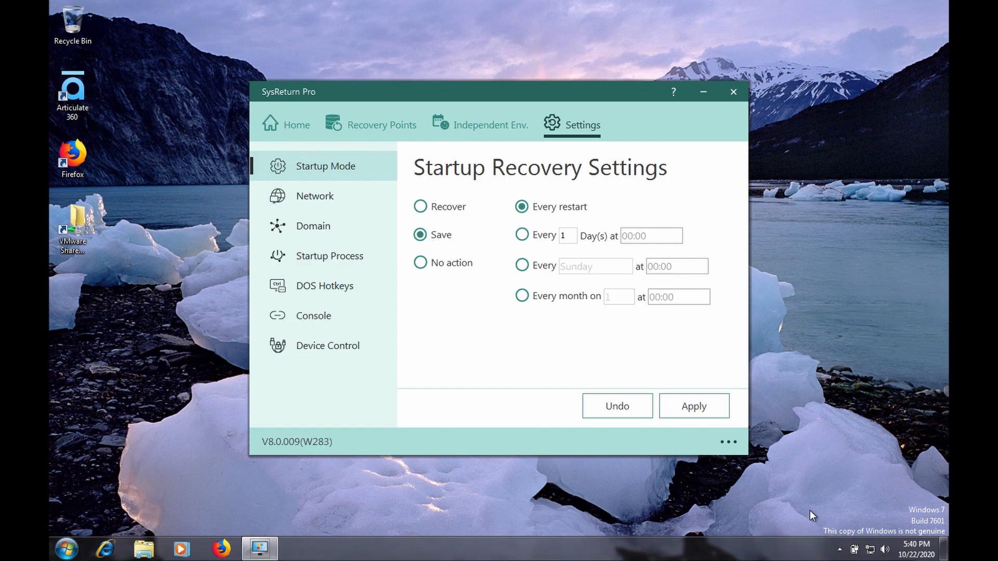
{"action": "left_click", "coordinate": [702, 413]}
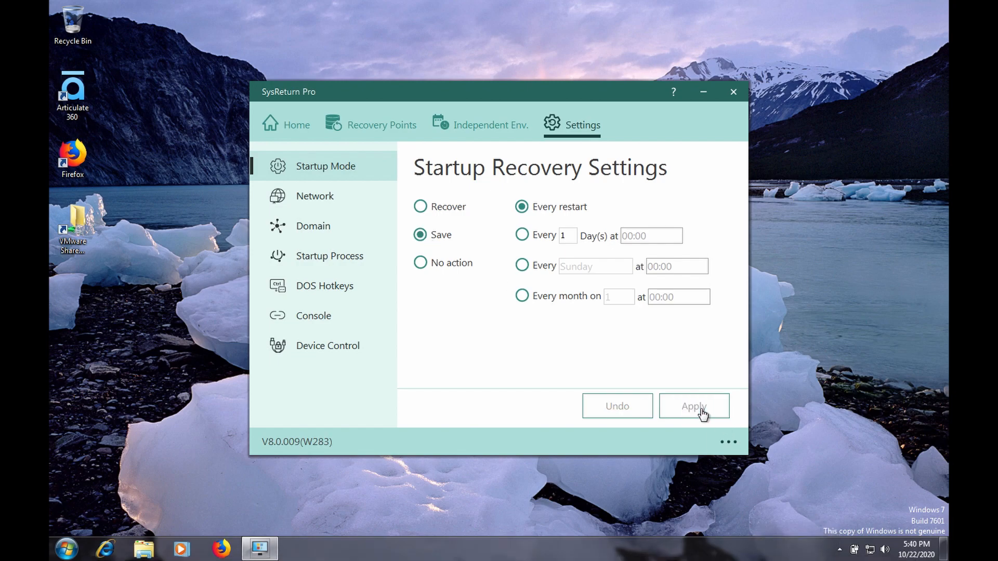
{"action": "left_click", "coordinate": [734, 94]}
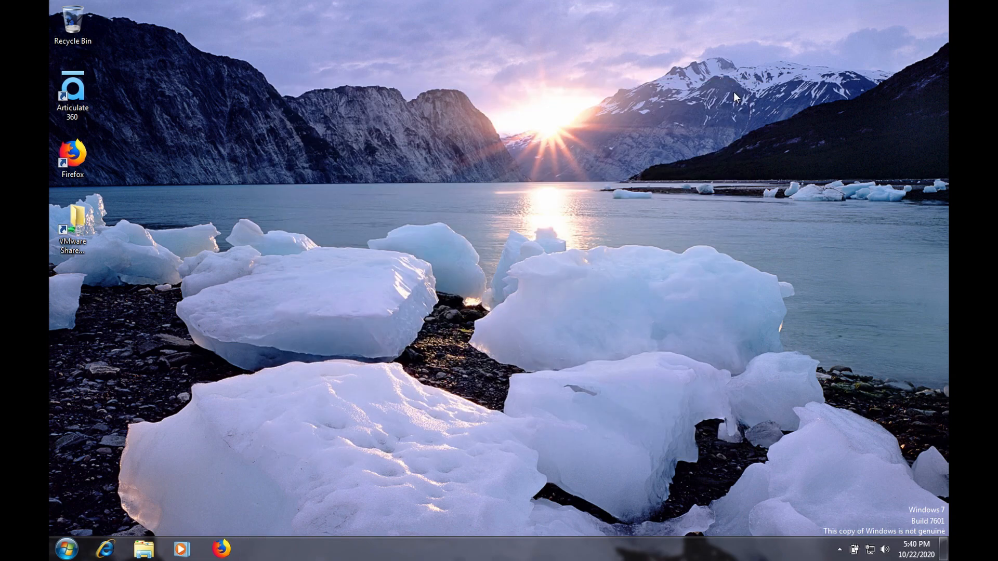
Switch to the next desktop background, and change the Windows theme to Scenes
{"action": "right_click", "coordinate": [214, 164]}
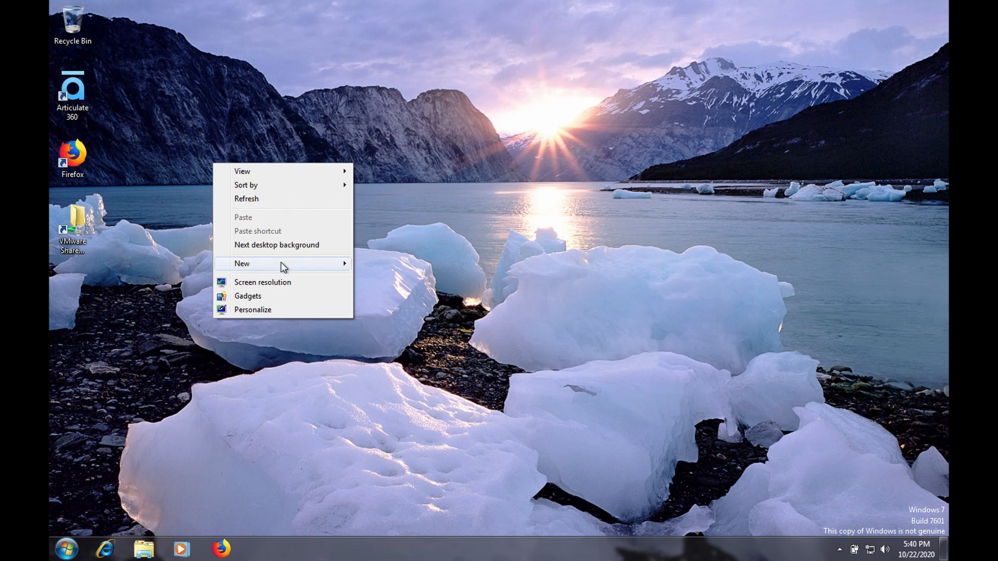
{"action": "left_click", "coordinate": [286, 243]}
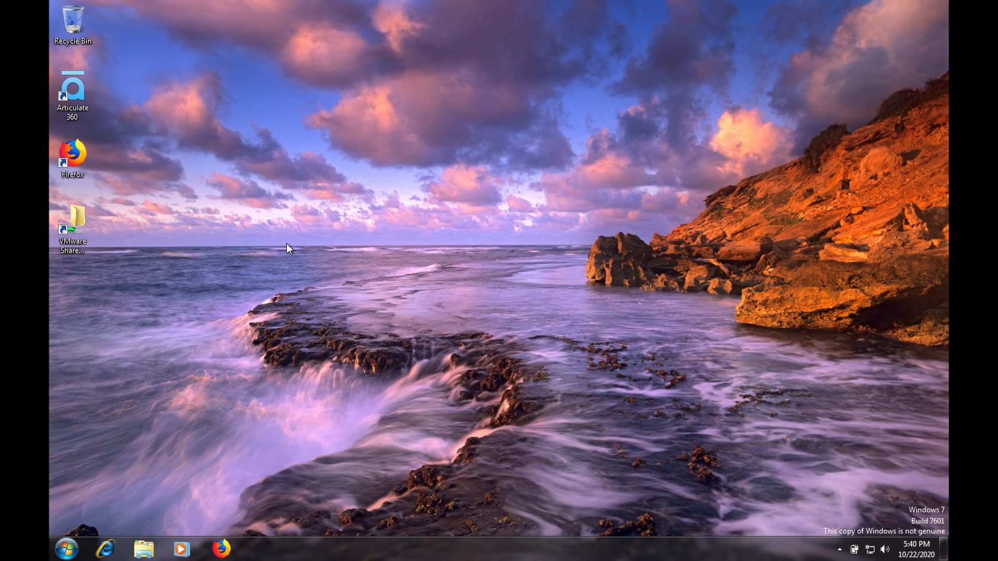
{"action": "right_click", "coordinate": [285, 244]}
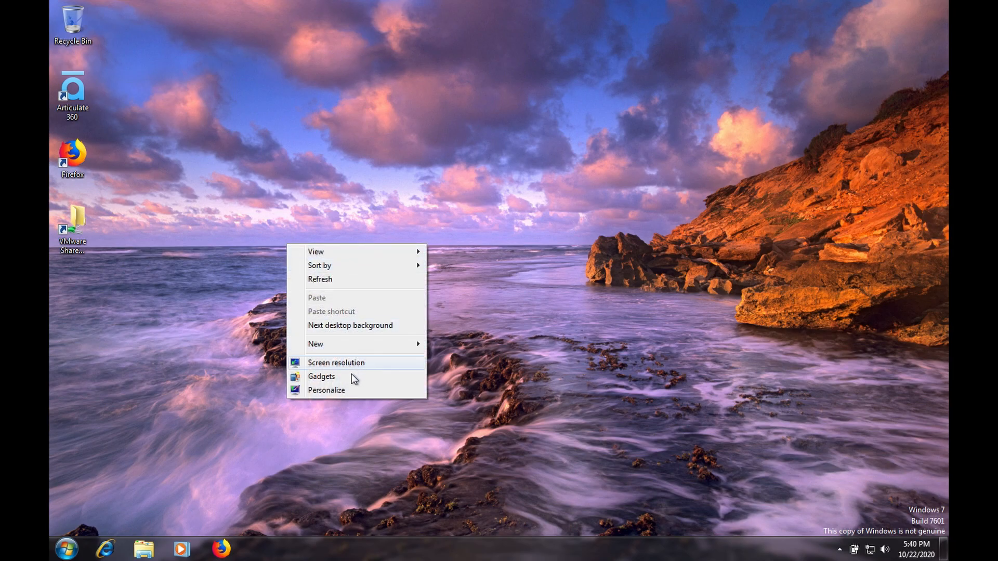
{"action": "left_click", "coordinate": [347, 389]}
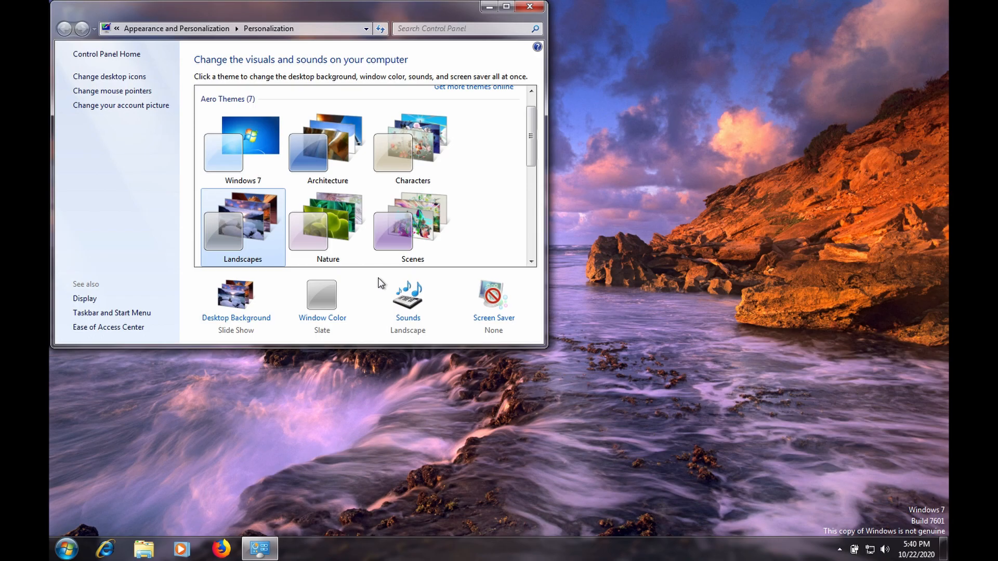
{"action": "left_click", "coordinate": [415, 225]}
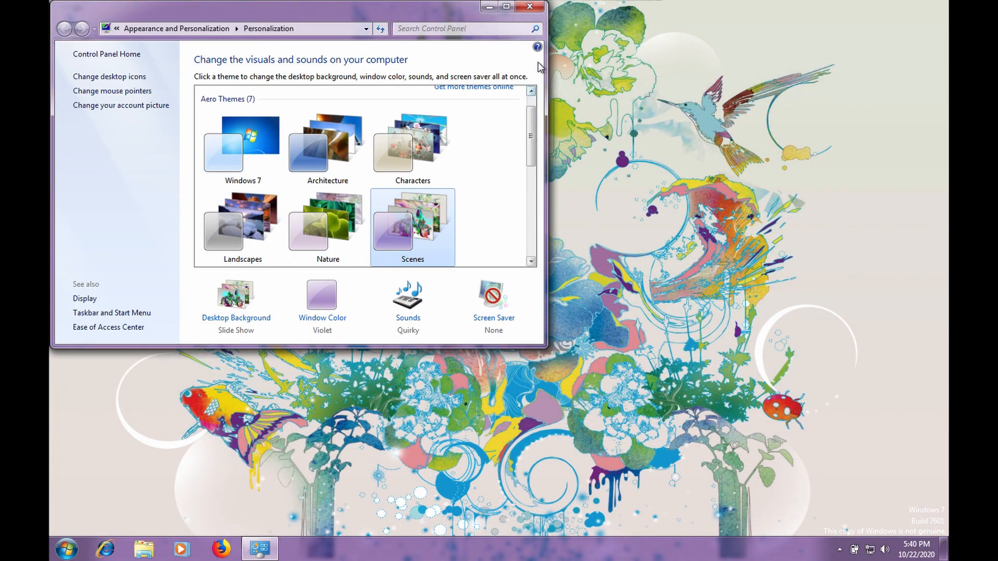
{"action": "left_click", "coordinate": [535, 9]}
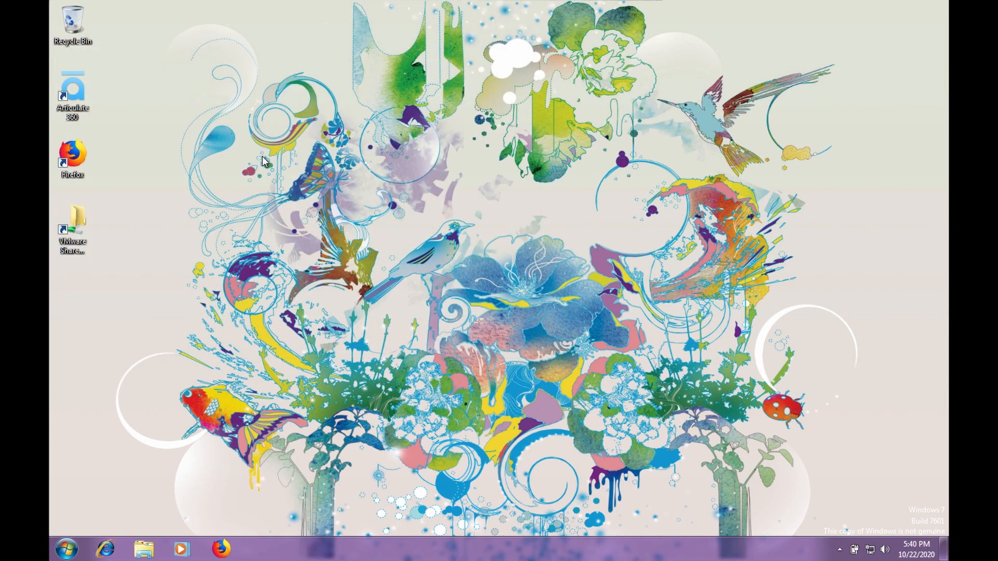
Run the NSMClient installer from the HDD-Download folder on the Z: shared drive
{"action": "left_click", "coordinate": [145, 550]}
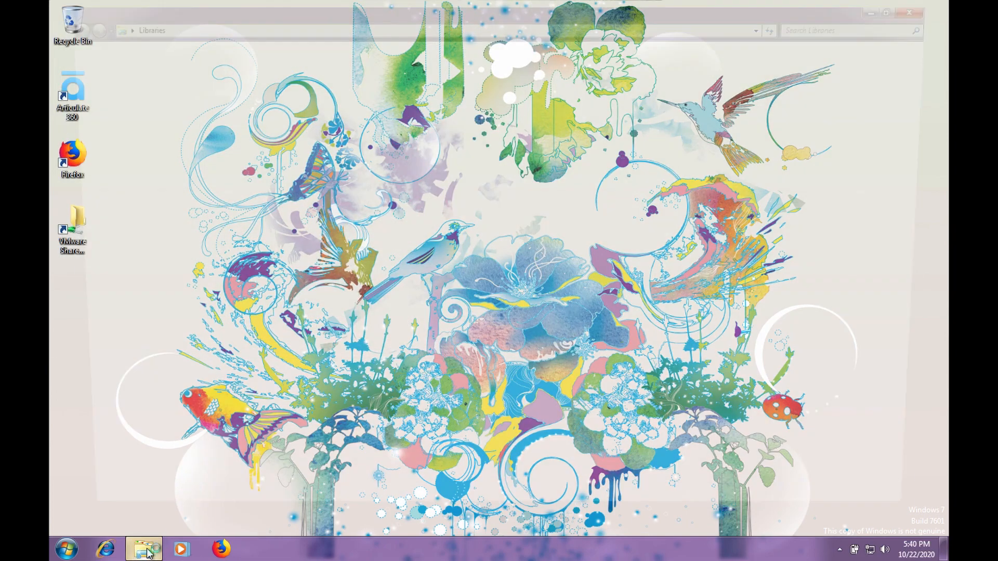
{"action": "left_click", "coordinate": [91, 214]}
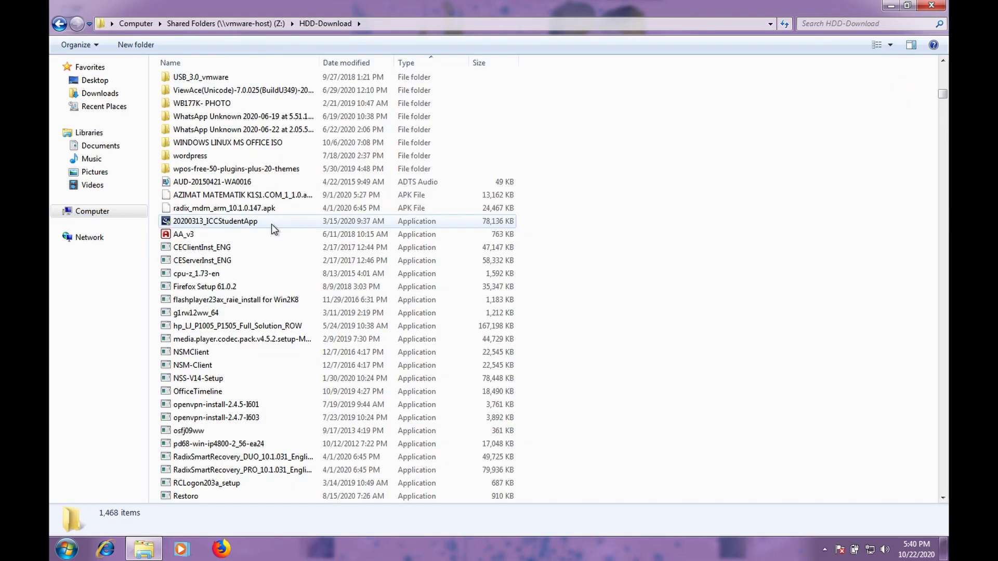
{"action": "scroll", "coordinate": [274, 229], "scroll_direction": "down", "scroll_amount": 2}
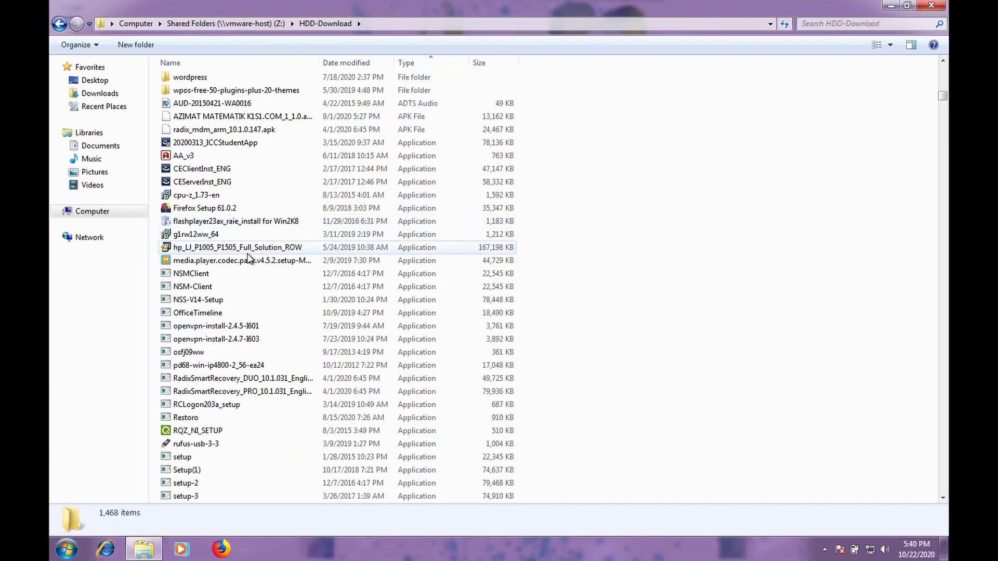
{"action": "left_click", "coordinate": [223, 278]}
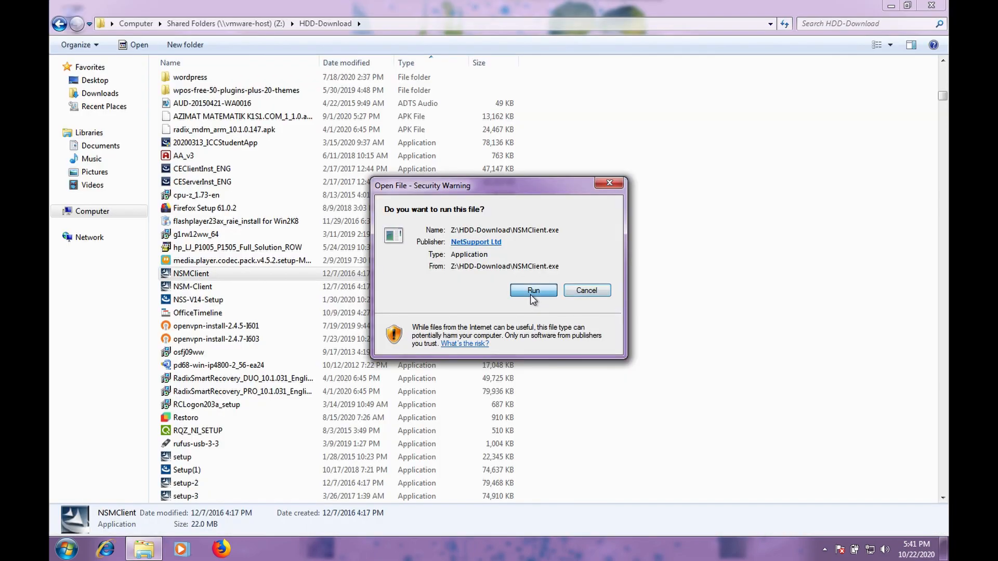
{"action": "left_click", "coordinate": [533, 291]}
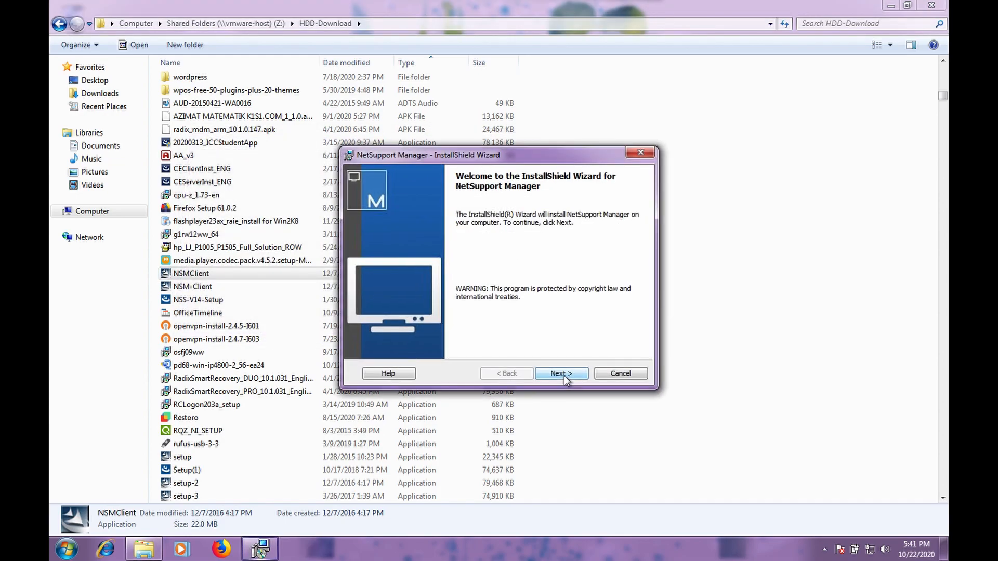
Install NetSupport Manager with the license terms accepted, and close the file window and the NetSupport Client information dialog
{"action": "left_click", "coordinate": [565, 376]}
{"action": "left_click", "coordinate": [456, 329]}
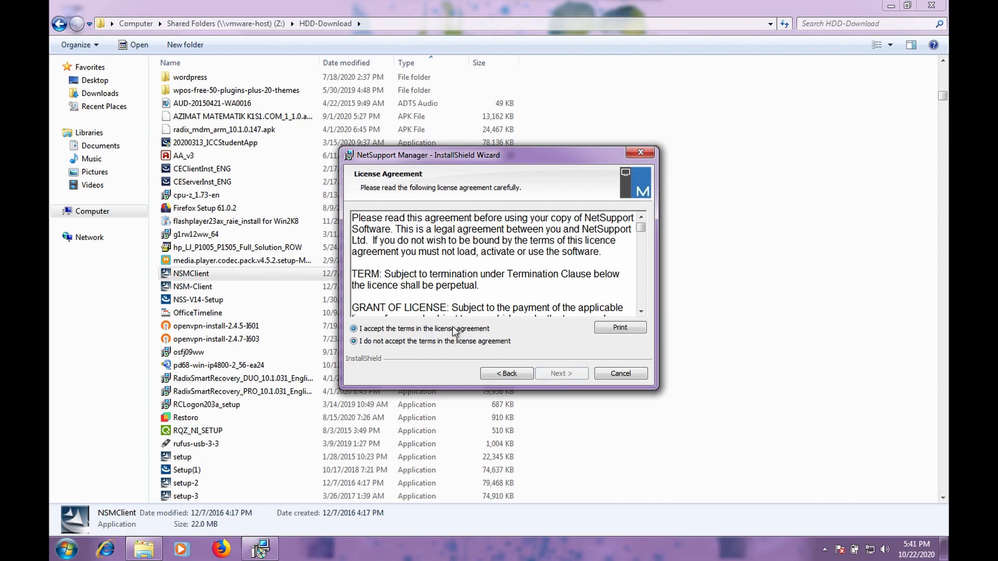
{"action": "left_click", "coordinate": [553, 380]}
{"action": "left_click", "coordinate": [554, 380]}
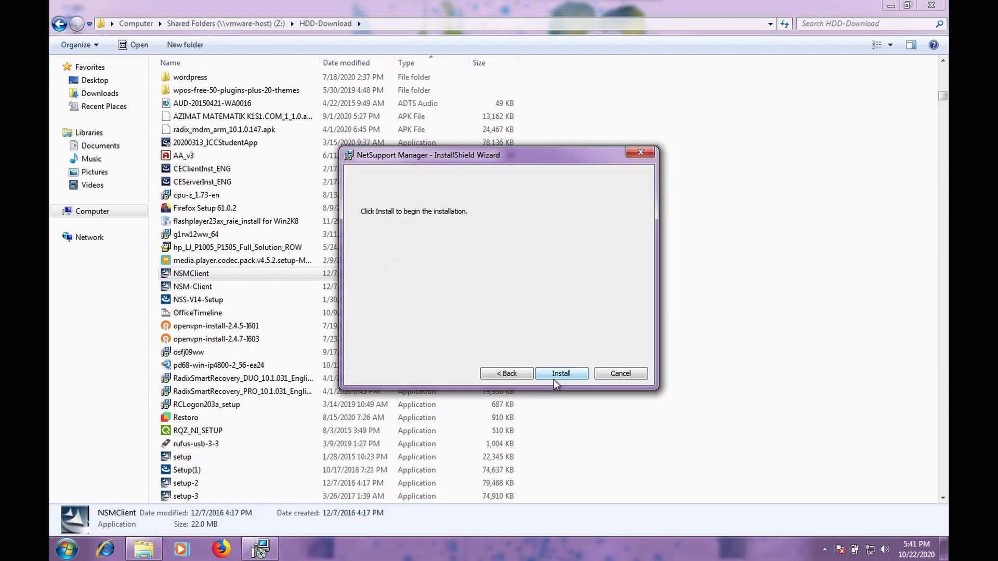
{"action": "left_click", "coordinate": [553, 380]}
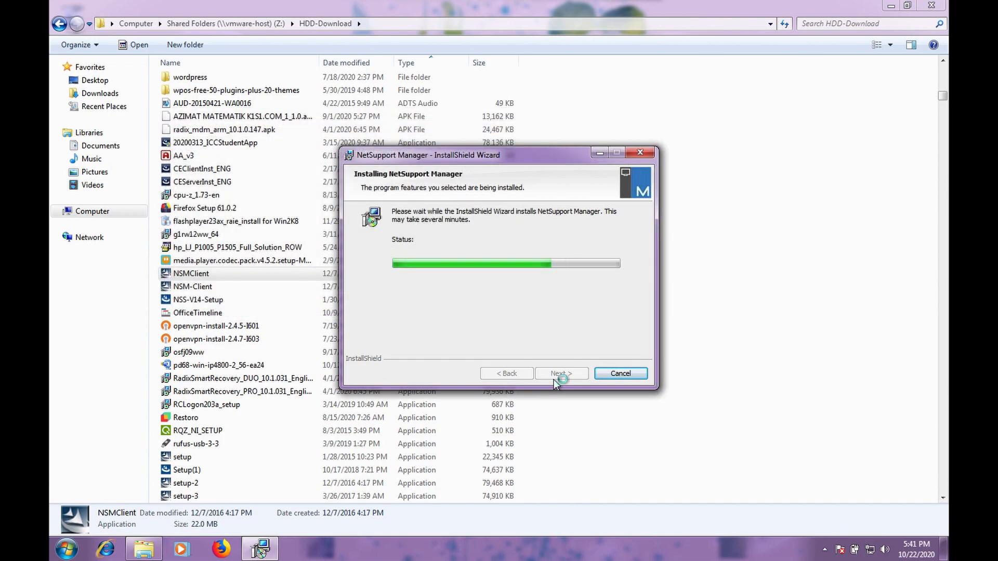
{"action": "left_click", "coordinate": [558, 372]}
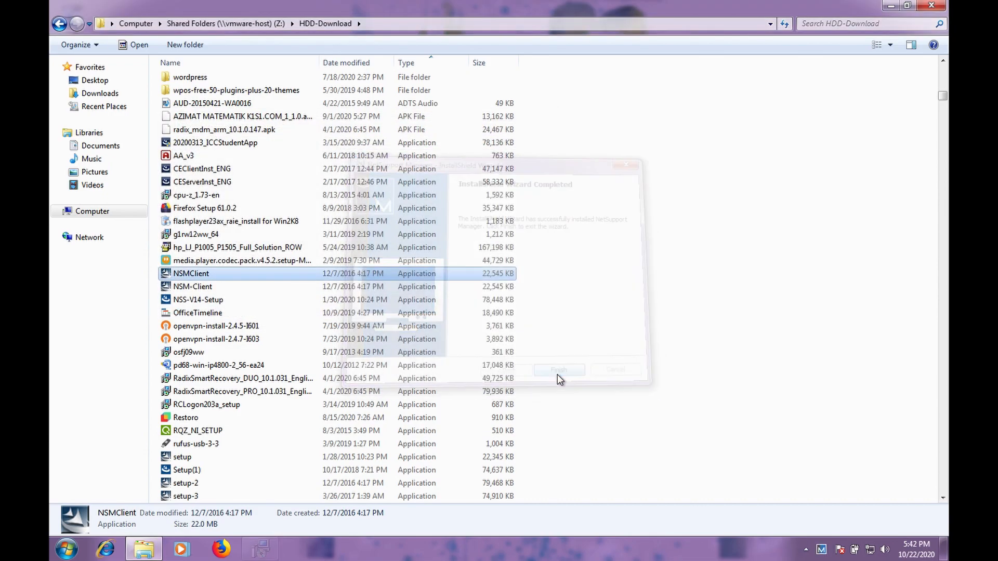
{"action": "left_click", "coordinate": [932, 6]}
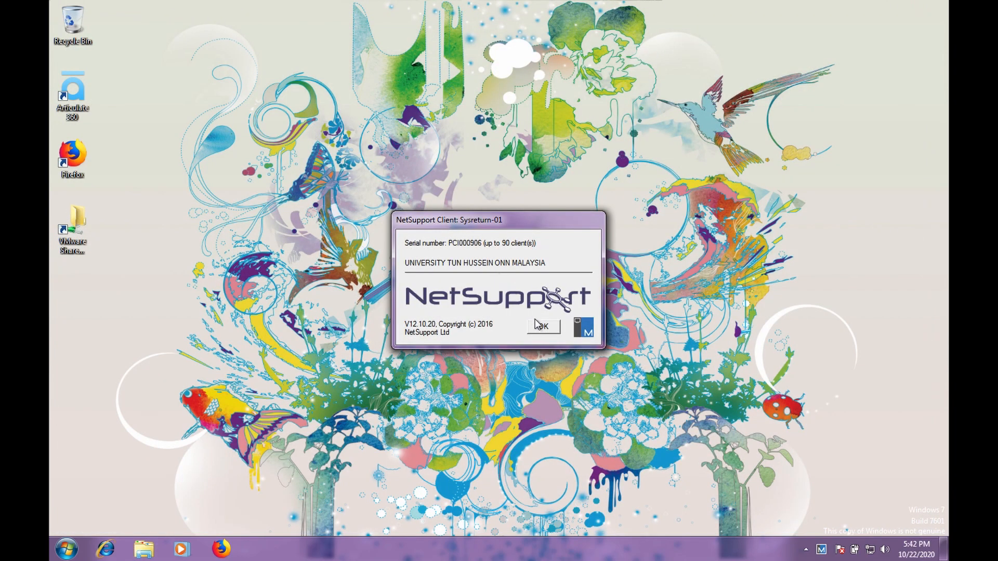
{"action": "left_click", "coordinate": [538, 326]}
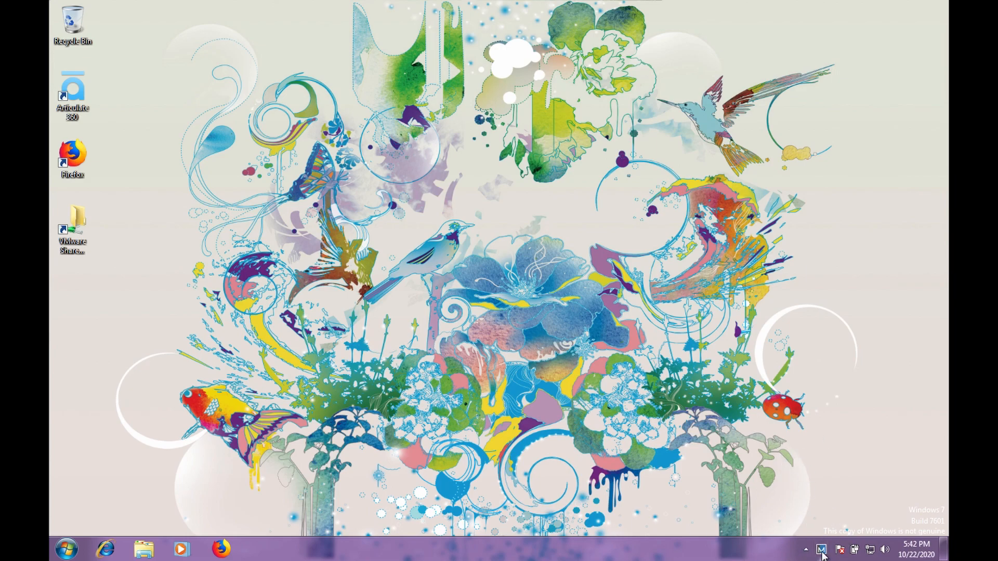
Restart Windows and log back in with the account password
{"action": "left_click", "coordinate": [67, 549]}
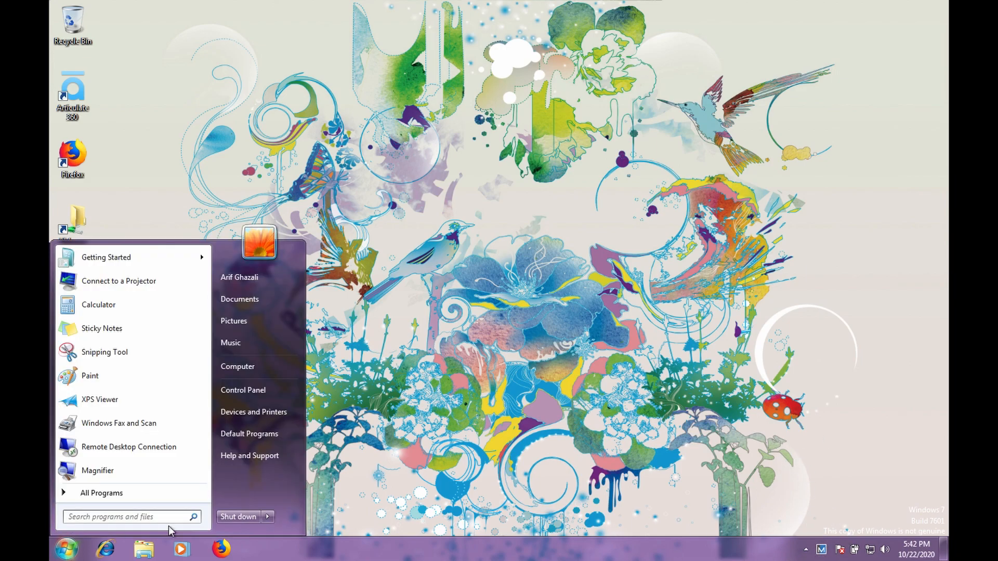
{"action": "mouse_move", "coordinate": [269, 516]}
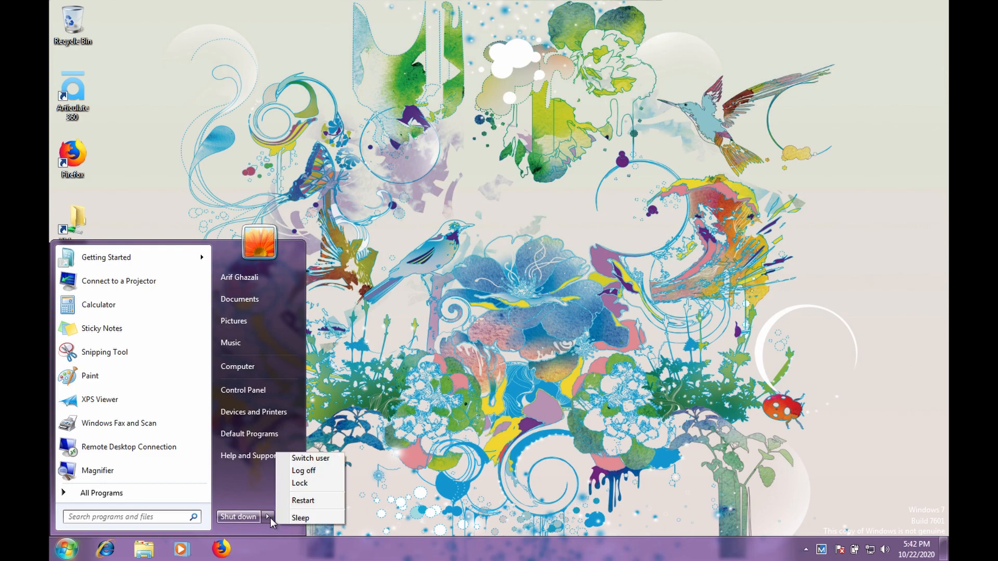
{"action": "left_click", "coordinate": [311, 501]}
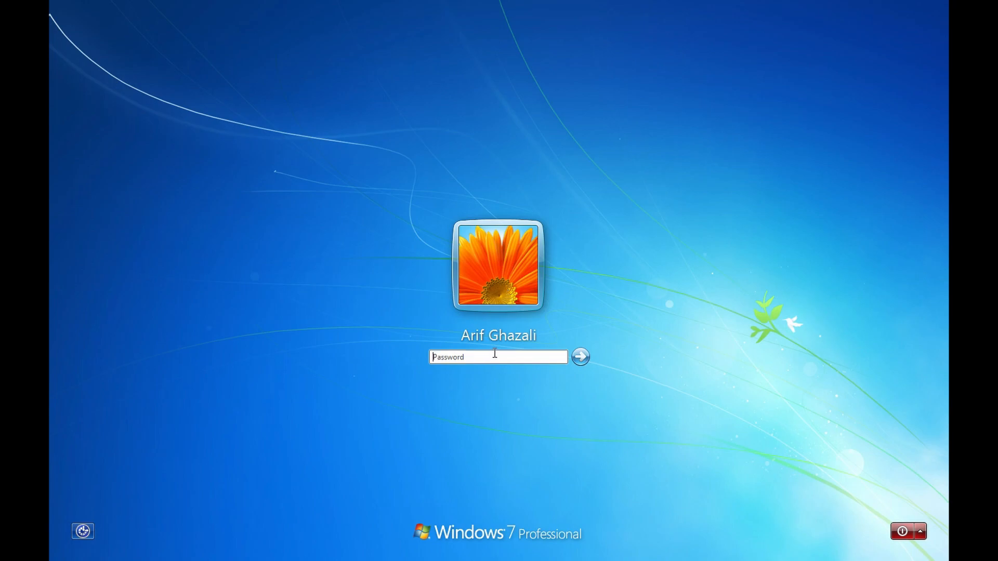
{"action": "type", "text": "•••••••"}
{"action": "key", "text": "Return"}
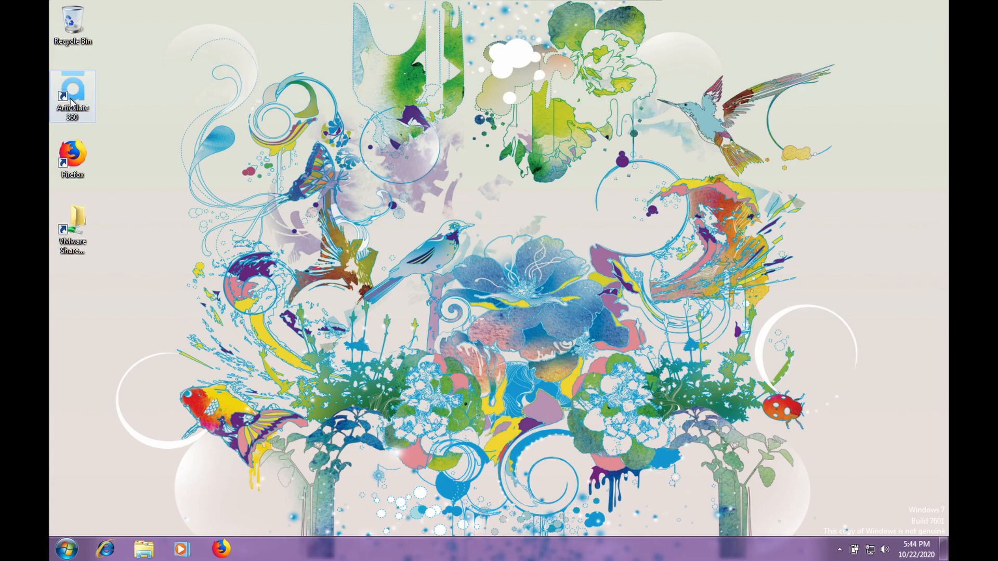
Open SysReturn Pro, log in with its password, and display the list of recovery points
{"action": "left_click", "coordinate": [840, 549]}
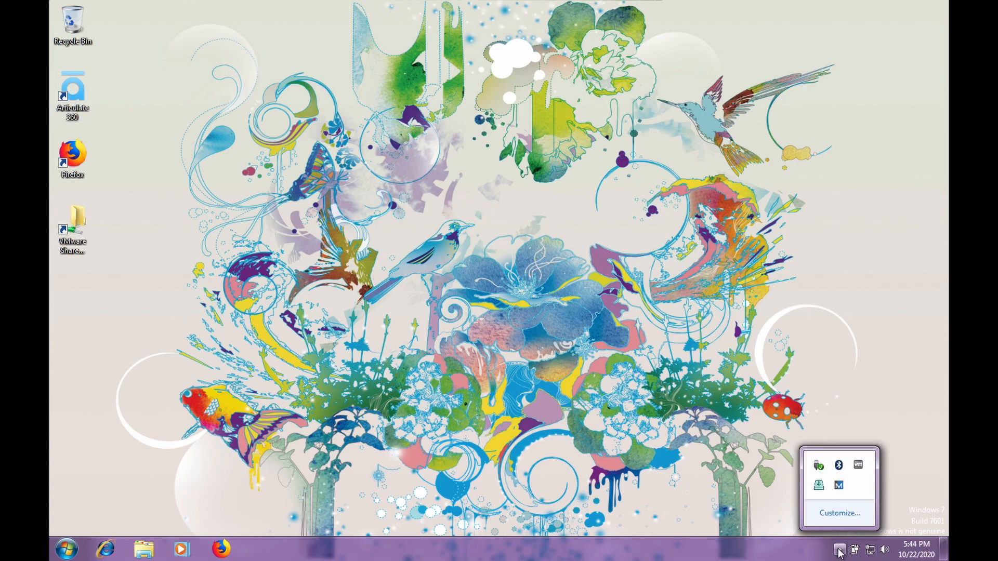
{"action": "left_click", "coordinate": [820, 490]}
{"action": "left_click", "coordinate": [494, 245]}
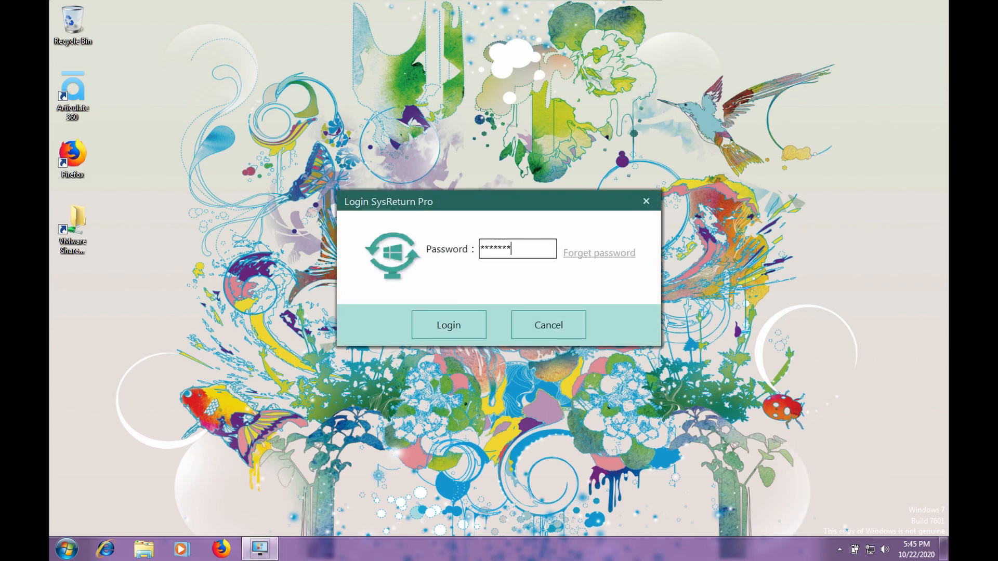
{"action": "left_click", "coordinate": [446, 326]}
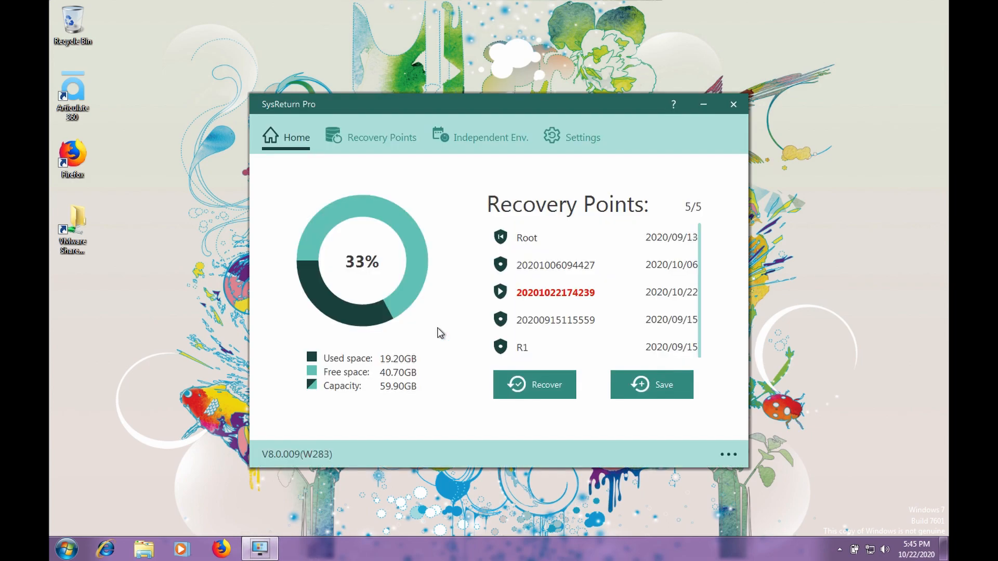
{"action": "left_click", "coordinate": [395, 143]}
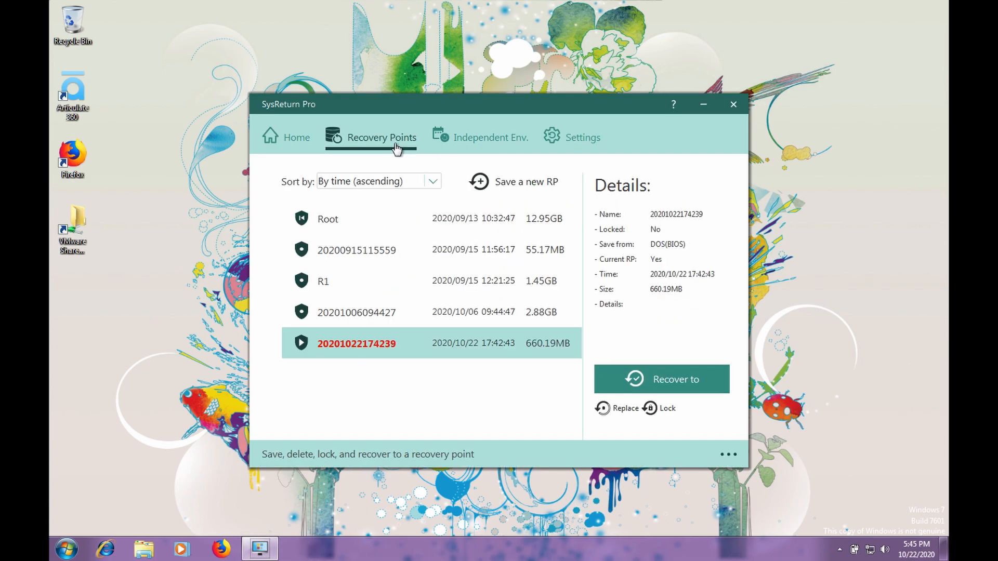
Set the startup recovery mode to Recover, apply it, and close SysReturn Pro
{"action": "left_click", "coordinate": [566, 138]}
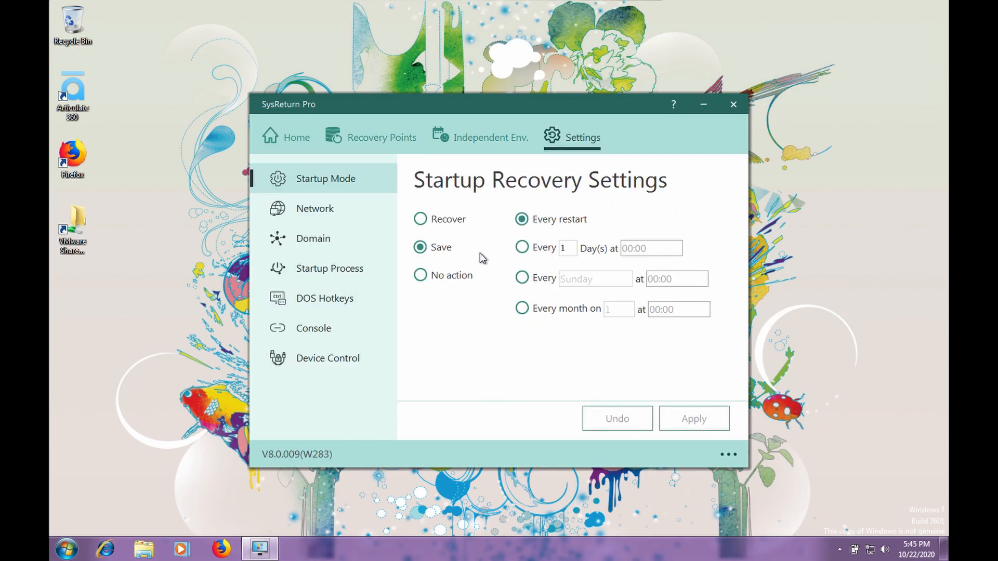
{"action": "left_click", "coordinate": [420, 219]}
{"action": "left_click", "coordinate": [699, 424]}
{"action": "left_click", "coordinate": [733, 104]}
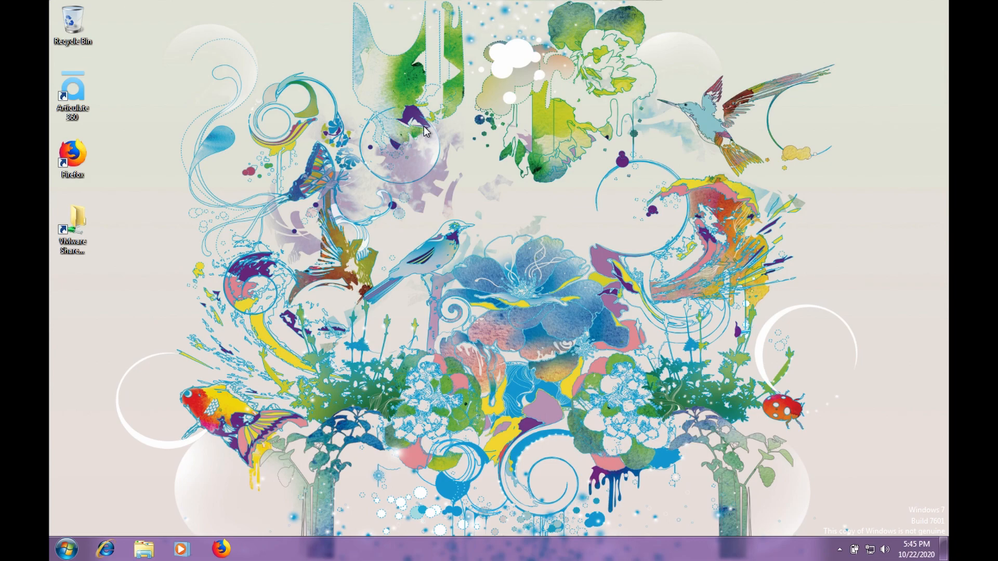
Create a new bitmap image and a new rich text document on the desktop
{"action": "right_click", "coordinate": [201, 147]}
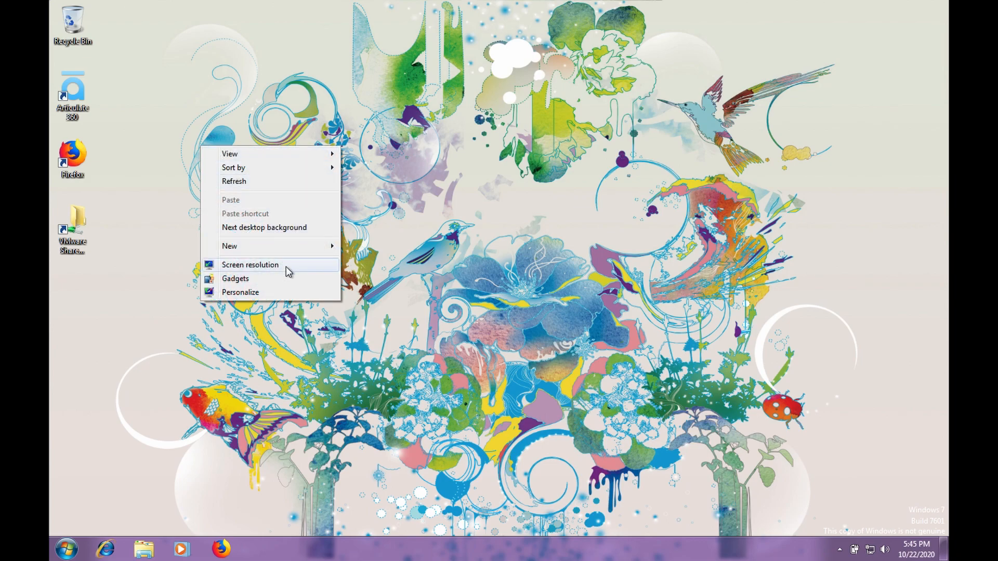
{"action": "mouse_move", "coordinate": [289, 246]}
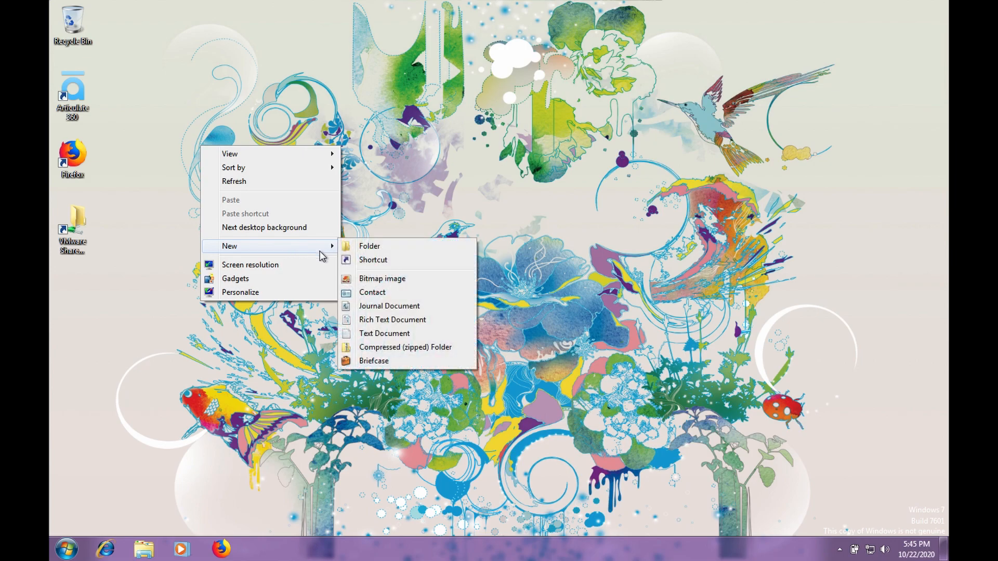
{"action": "left_click", "coordinate": [381, 282]}
{"action": "right_click", "coordinate": [381, 284]}
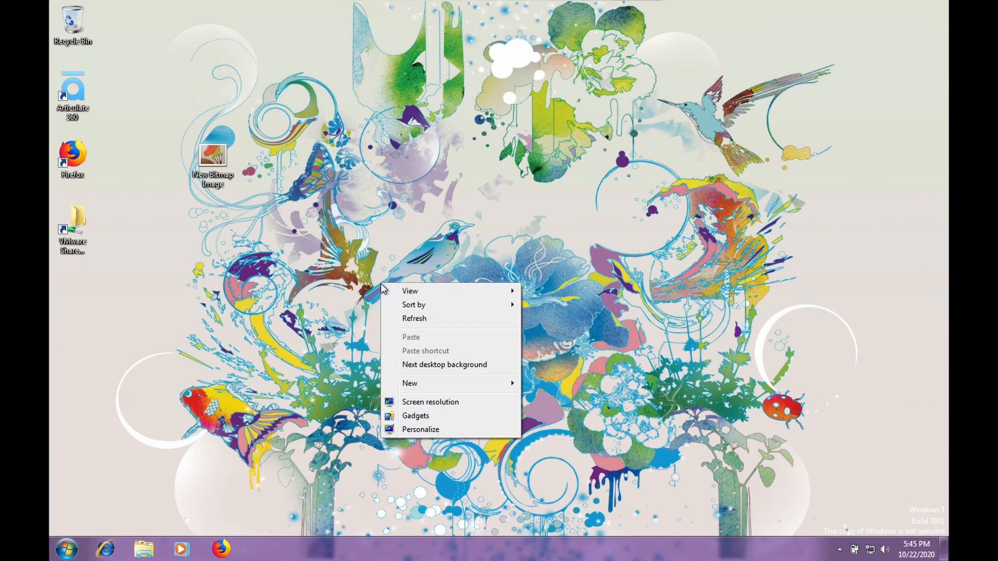
{"action": "mouse_move", "coordinate": [453, 386]}
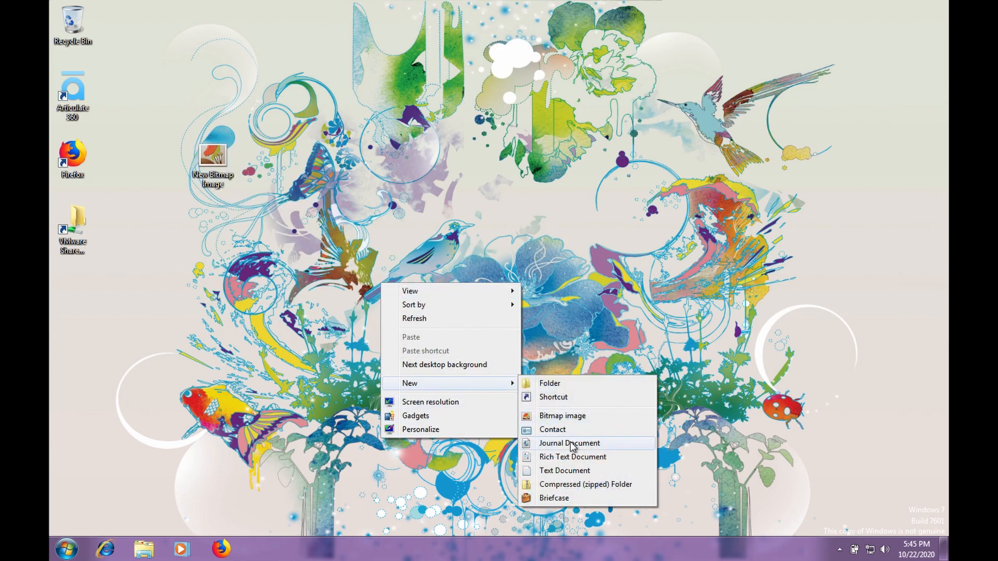
{"action": "left_click", "coordinate": [573, 456]}
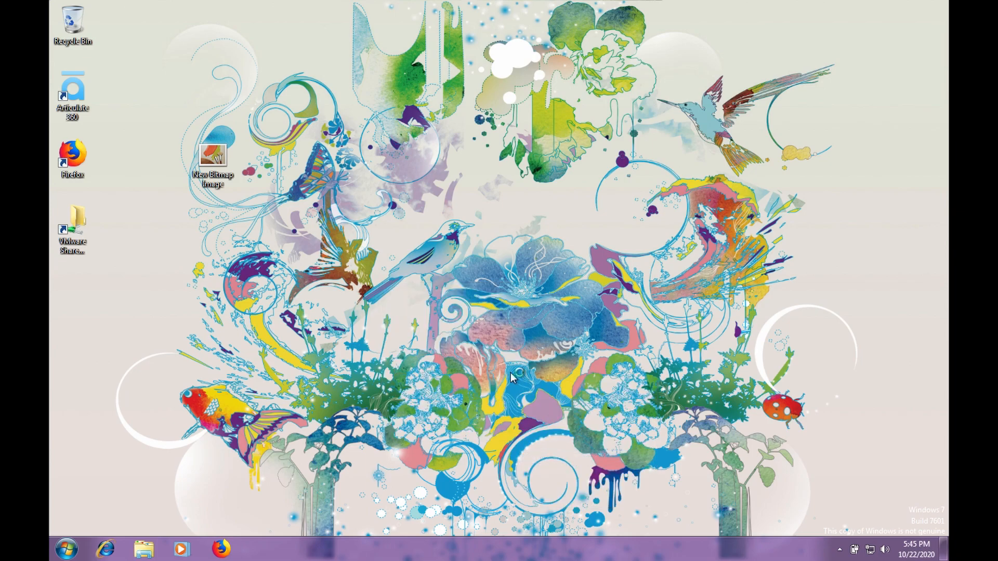
Uninstall NetSupport Manager through the Windows list of installed programs, confirm the removal, and close the list
{"action": "left_click", "coordinate": [150, 558]}
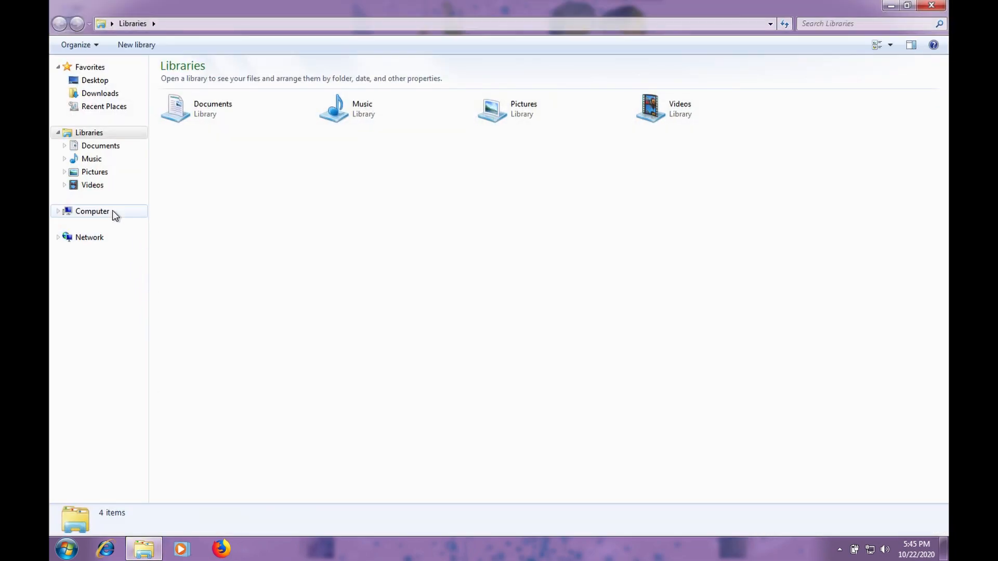
{"action": "left_click", "coordinate": [99, 215]}
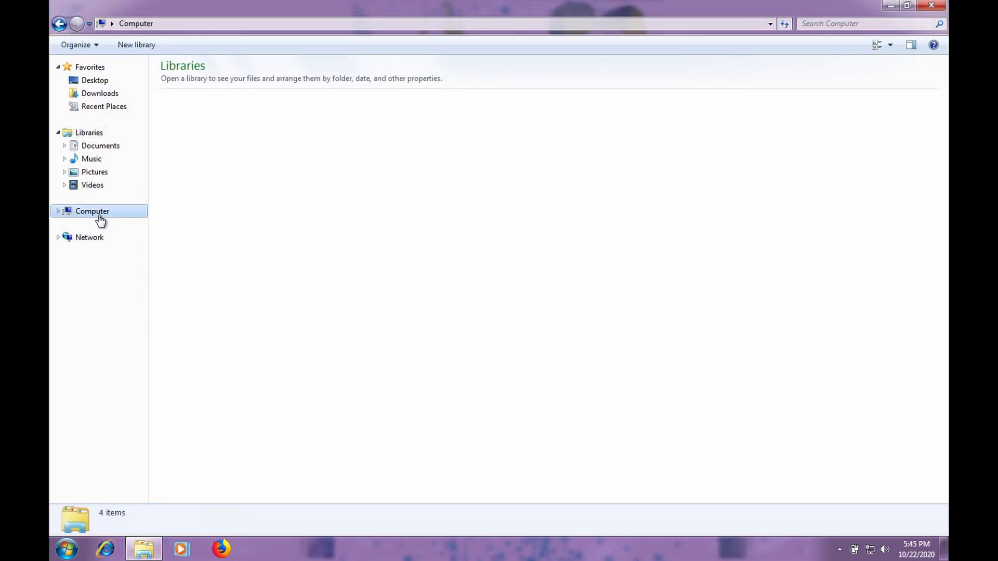
{"action": "left_click", "coordinate": [221, 48]}
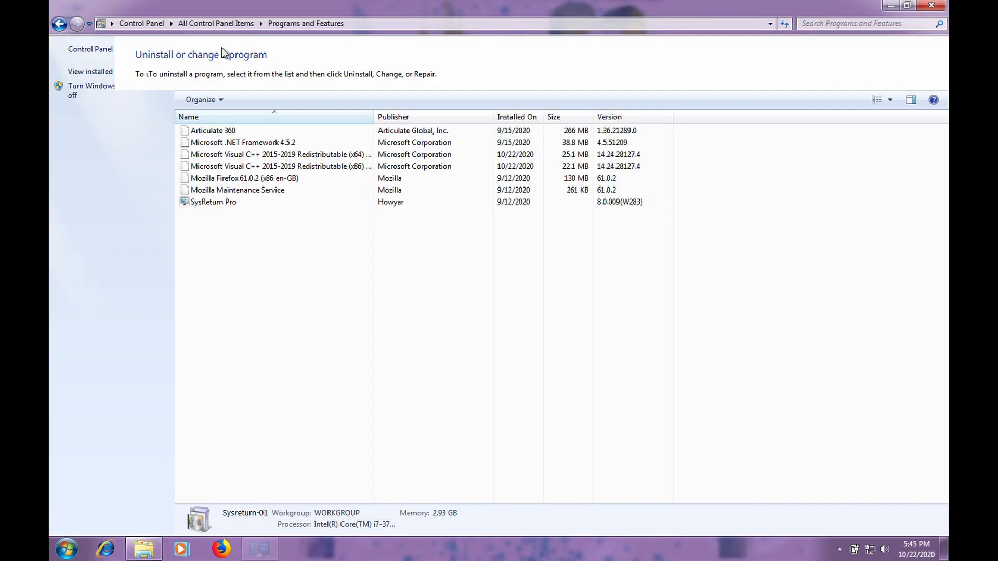
{"action": "left_click", "coordinate": [263, 201]}
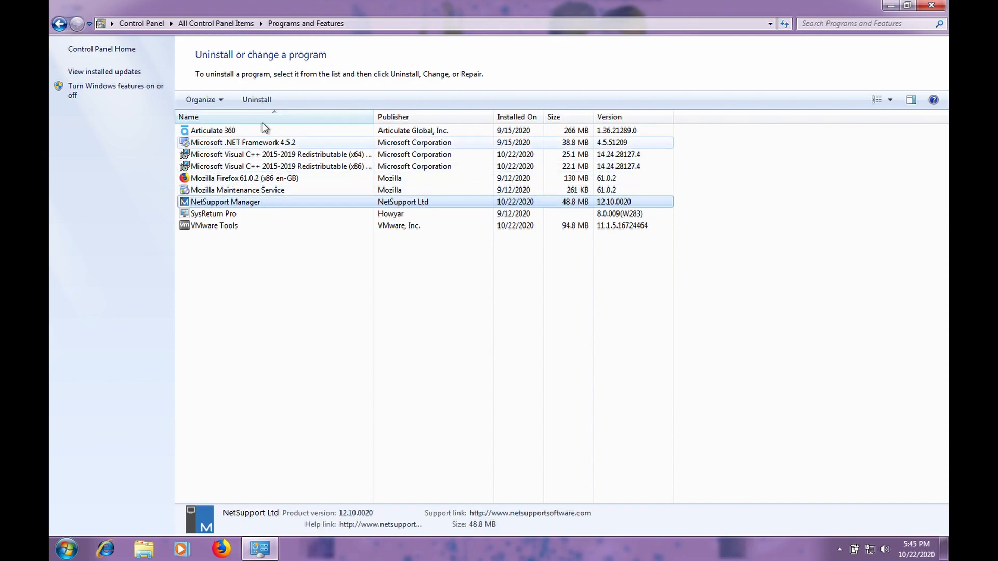
{"action": "left_click", "coordinate": [259, 104]}
{"action": "left_click", "coordinate": [559, 273]}
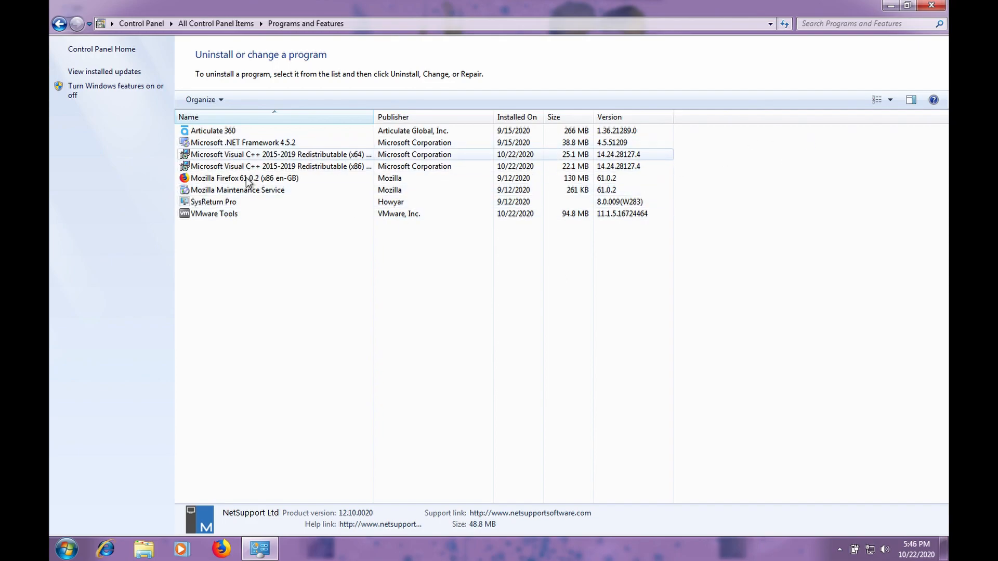
{"action": "left_click", "coordinate": [935, 7]}
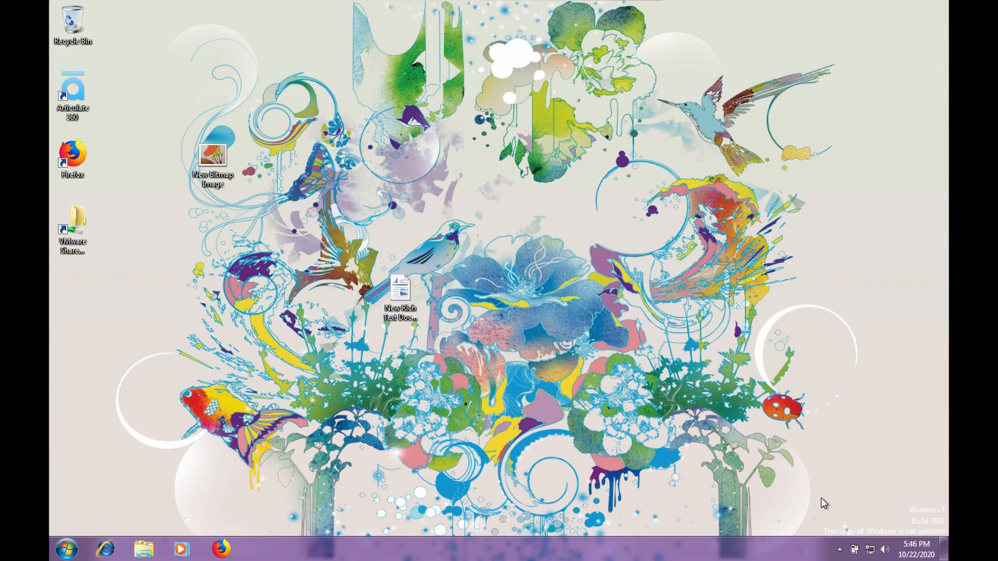
Check the hidden notification icons and restart Windows
{"action": "left_click", "coordinate": [839, 549]}
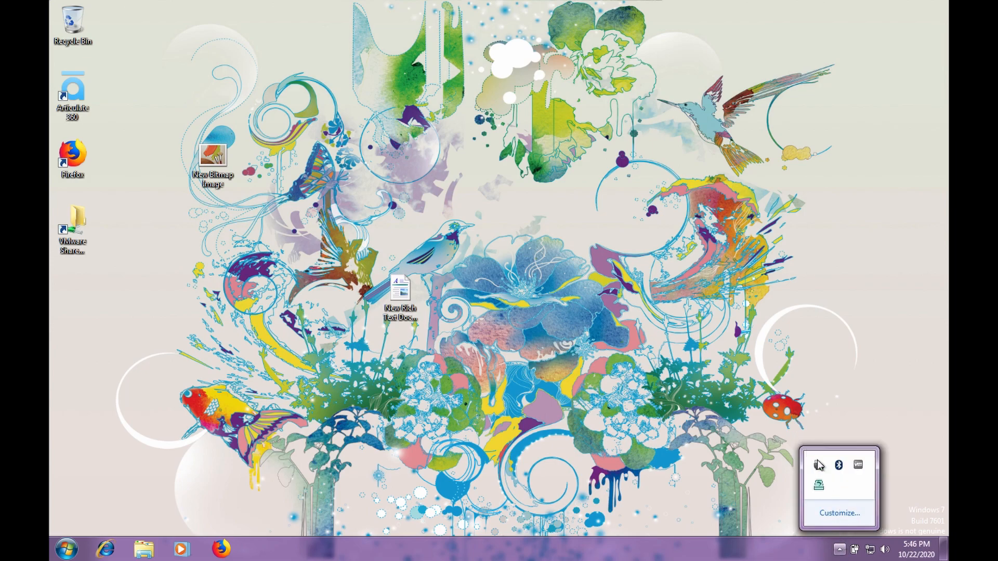
{"action": "left_click", "coordinate": [124, 472]}
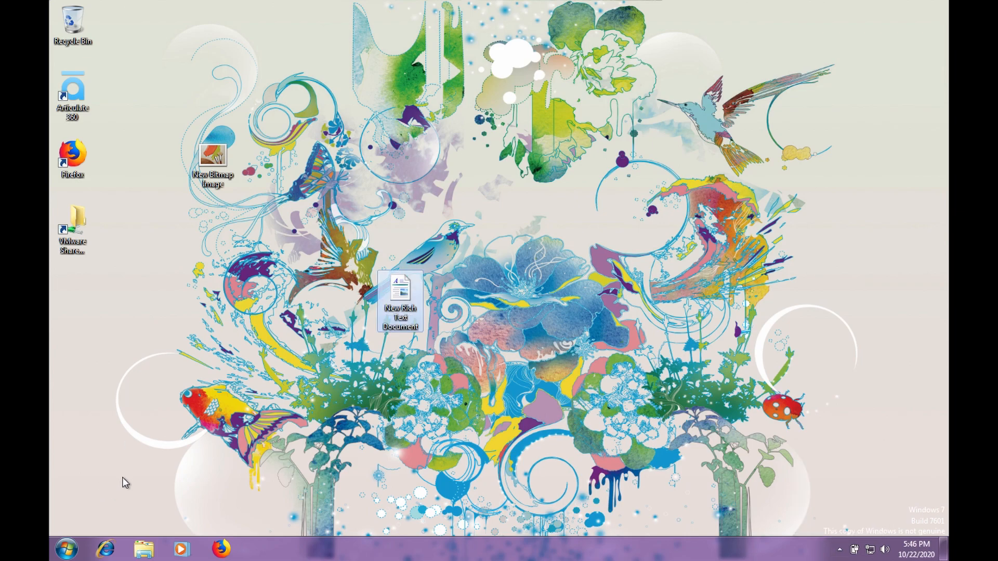
{"action": "left_click", "coordinate": [66, 549]}
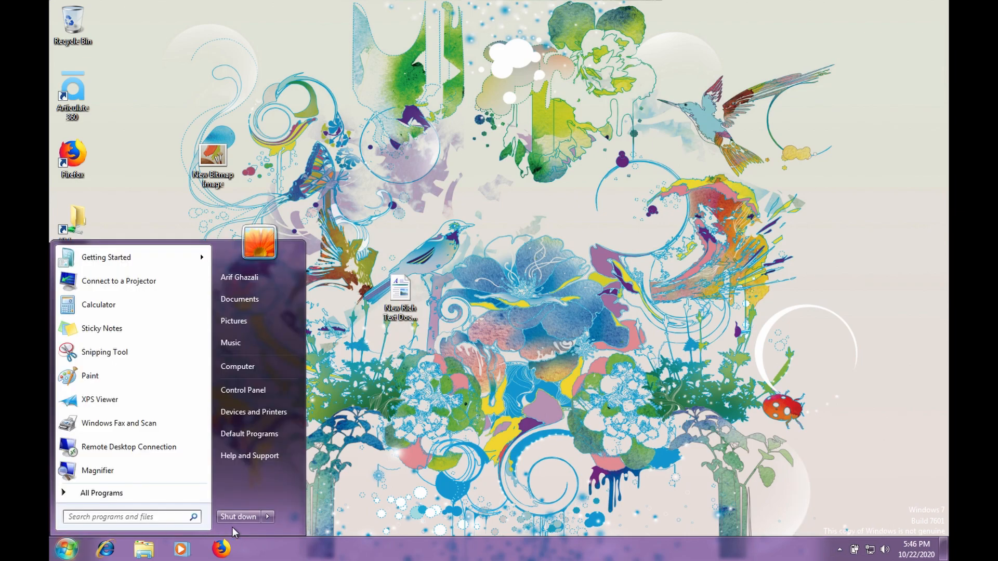
{"action": "left_click", "coordinate": [266, 518]}
{"action": "left_click", "coordinate": [324, 501]}
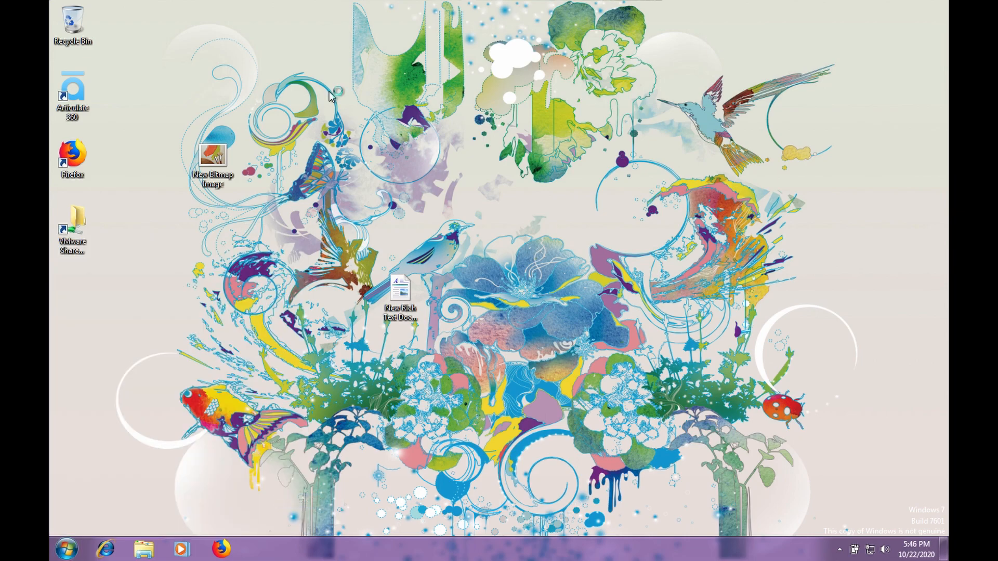